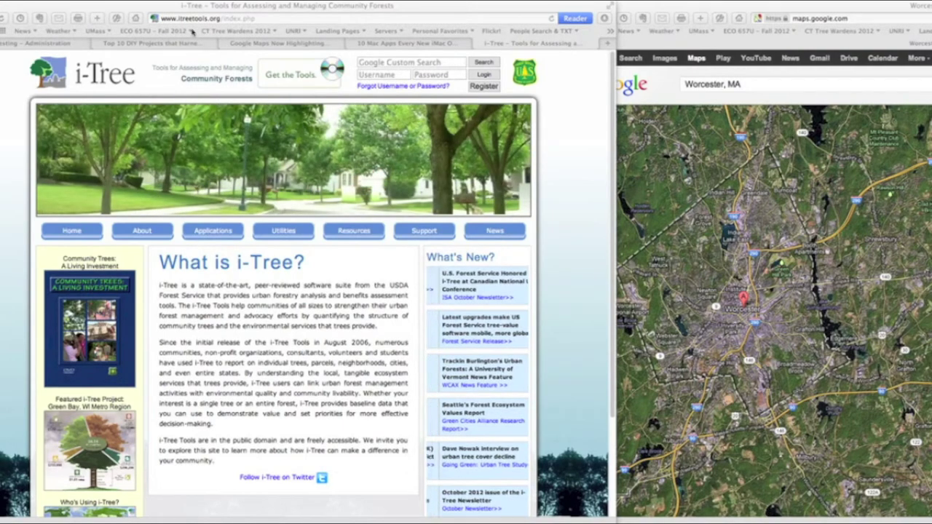
Reveal the list of i-Tree tools from the Applications menu on itreetools.org.
left_click(191, 24)
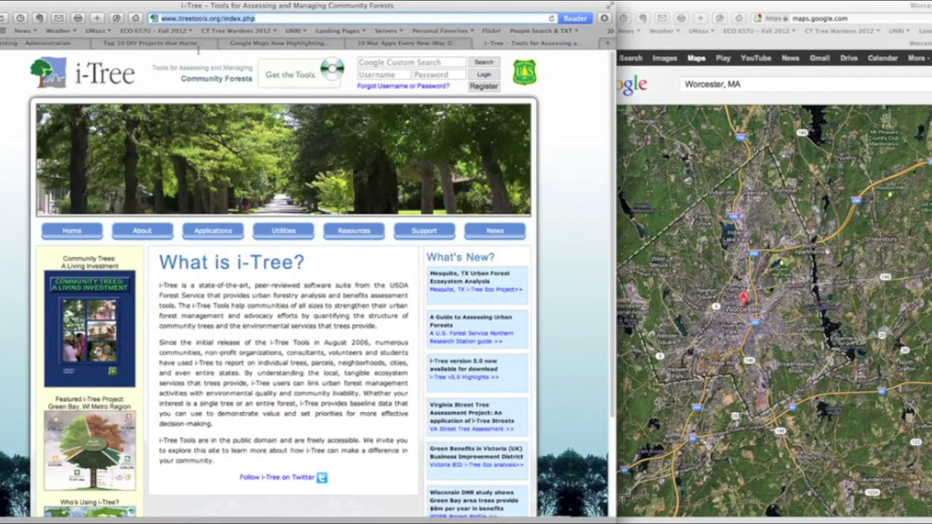
mouse_move(213, 230)
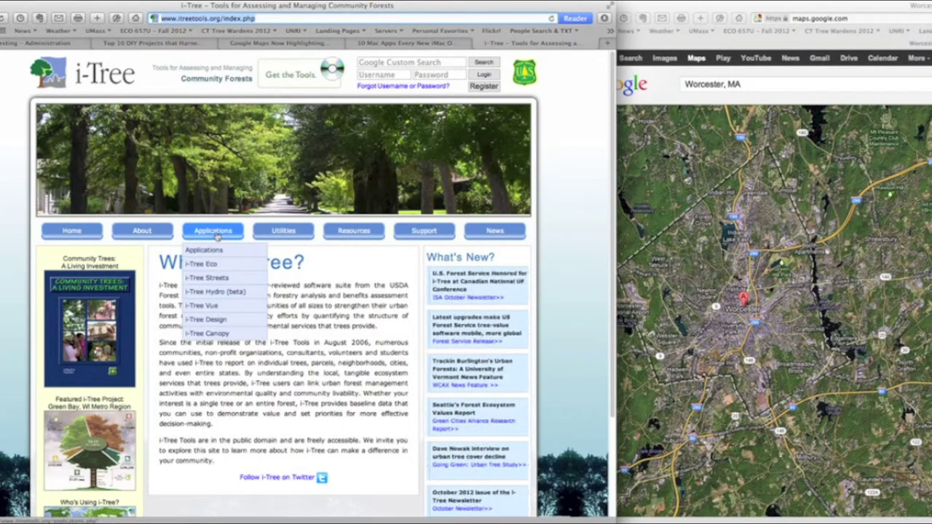
Go to i-Tree Canopy from the Applications list and start Define Project Area.
left_click(219, 337)
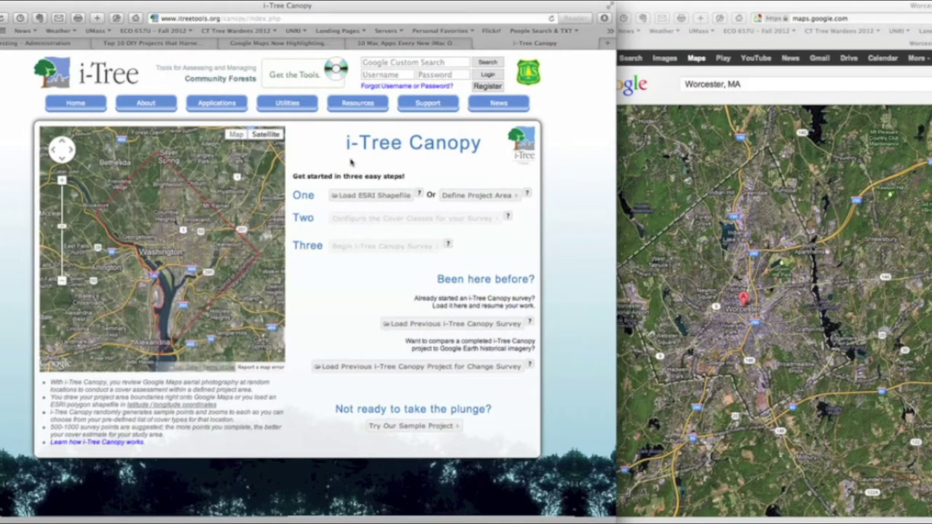
left_click(326, 203)
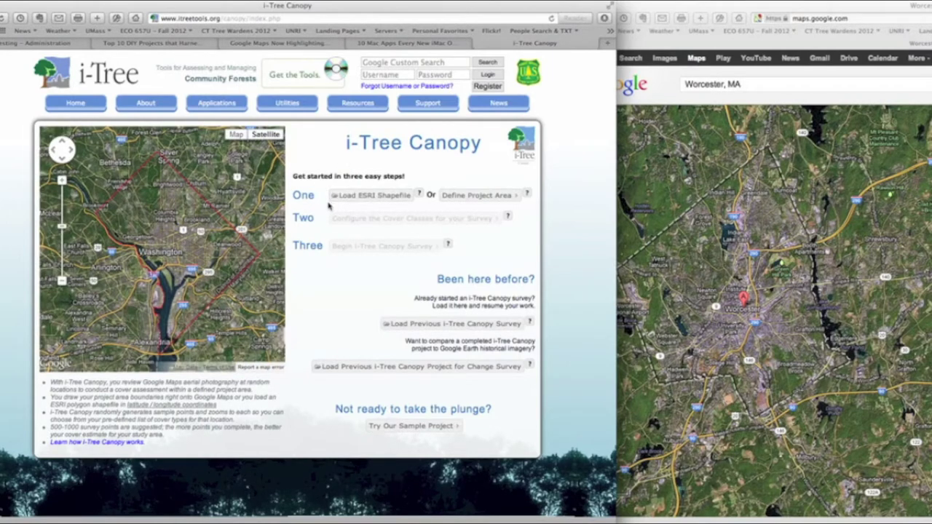
left_click(337, 209)
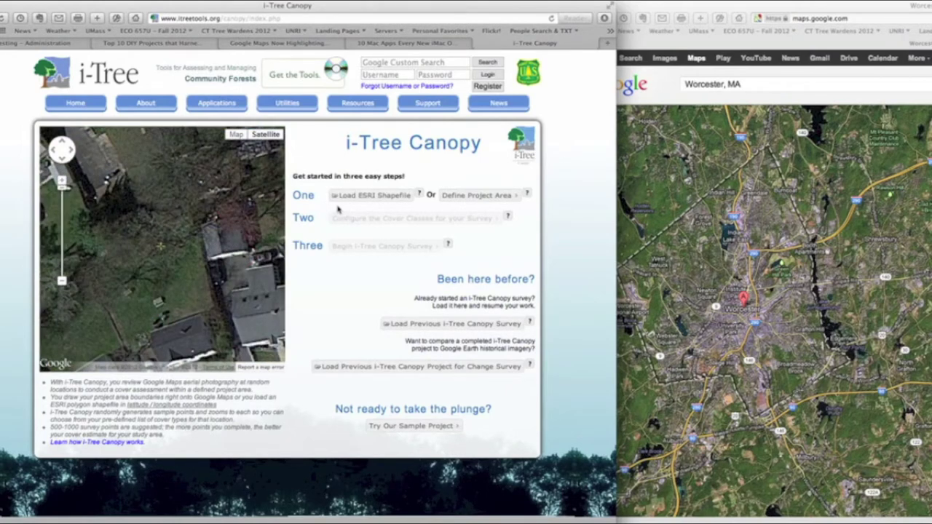
left_click(393, 332)
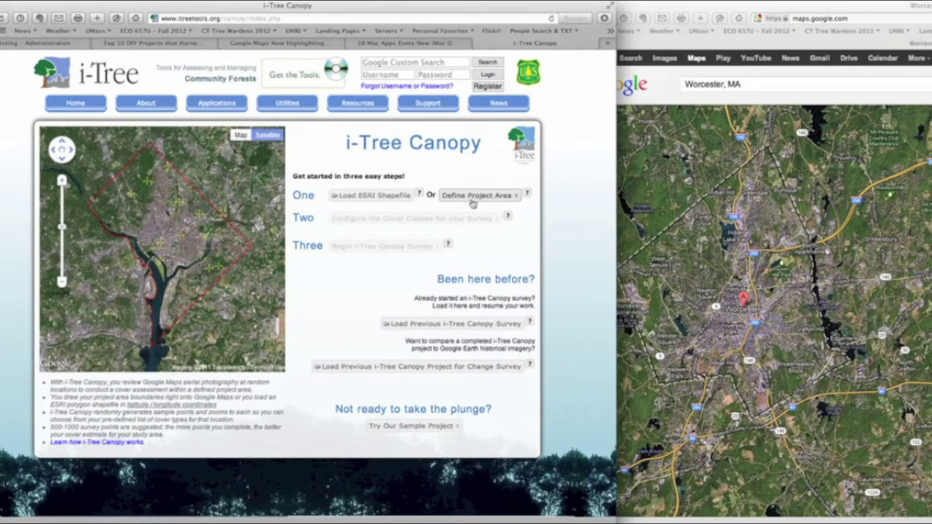
left_click(477, 198)
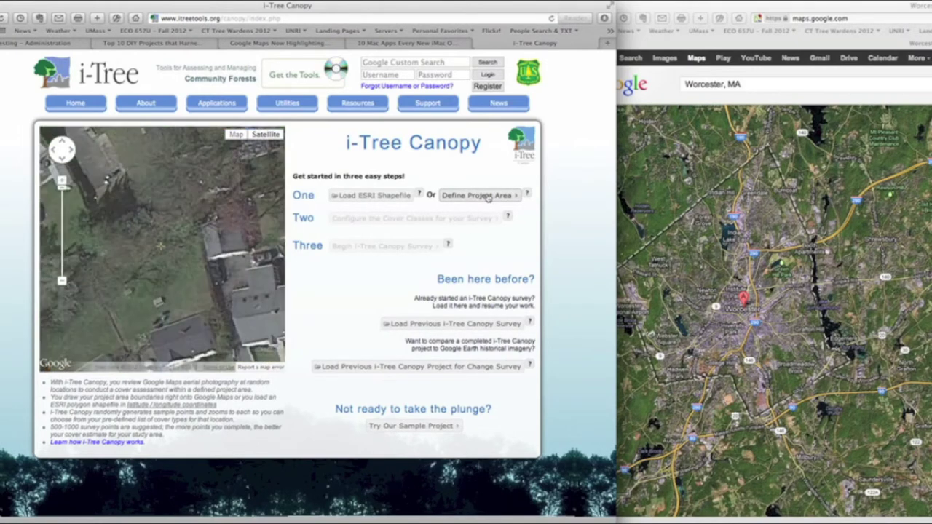
left_click(488, 197)
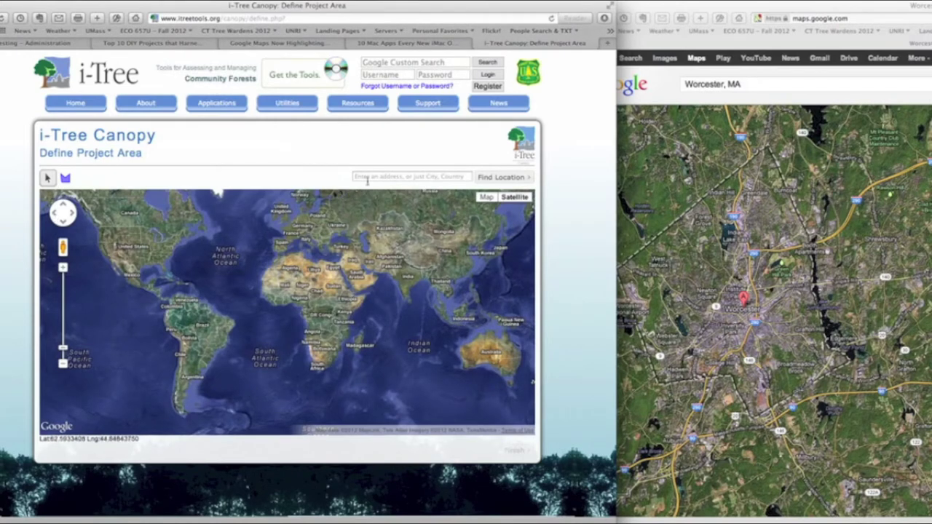
Search the map for 'worcester, ma' to centre it on the city.
left_click(347, 177)
left_click(364, 177)
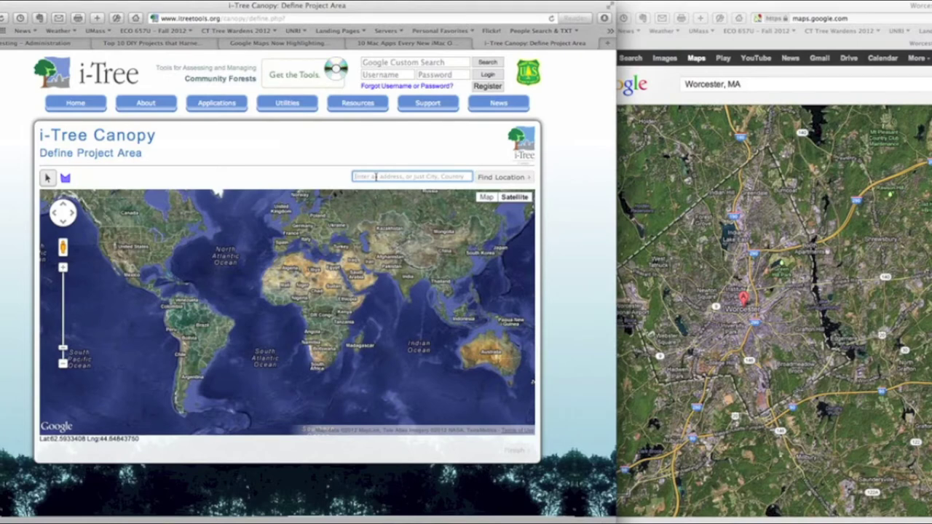
type("worc")
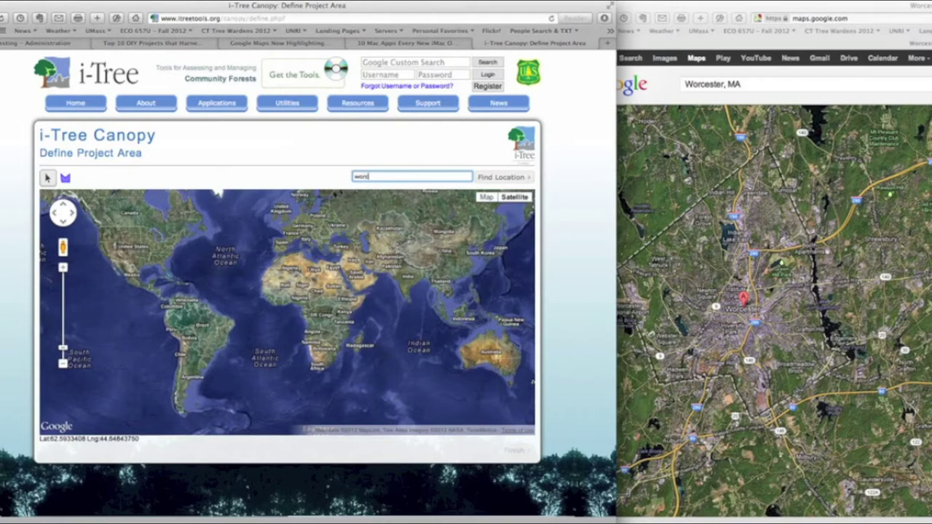
type("ester, ma")
left_click(486, 178)
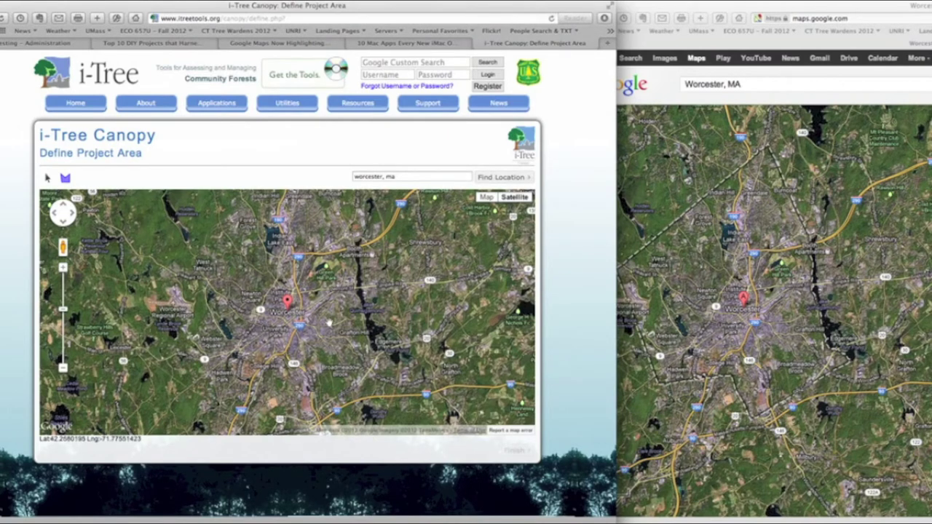
Pan the map slightly and zoom out to show Worcester with Shrewsbury and Marlborough.
left_click_drag(328, 320, 331, 325)
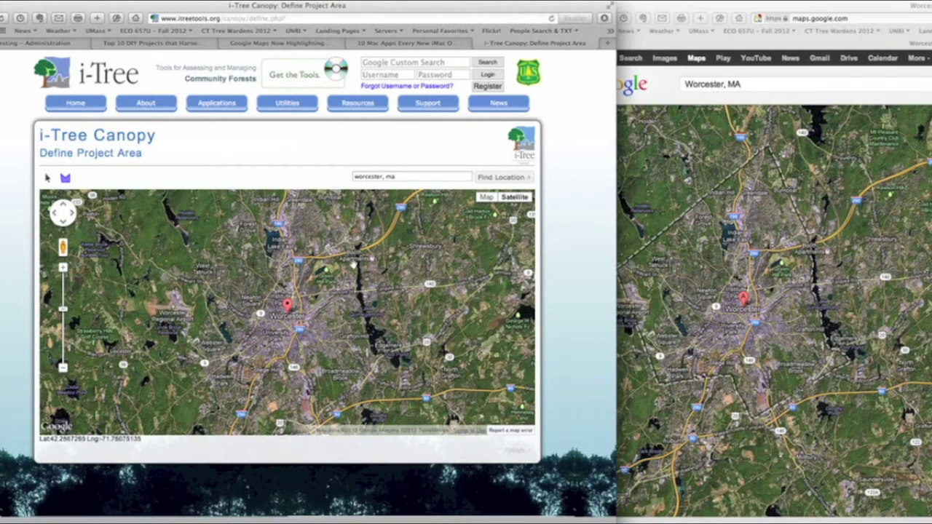
left_click_drag(316, 220, 318, 233)
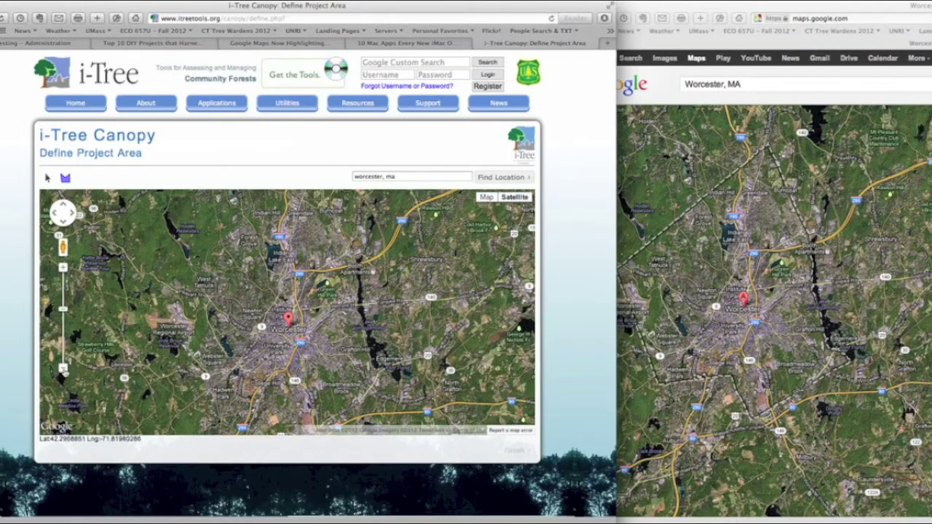
scroll(306, 278, "down", 1)
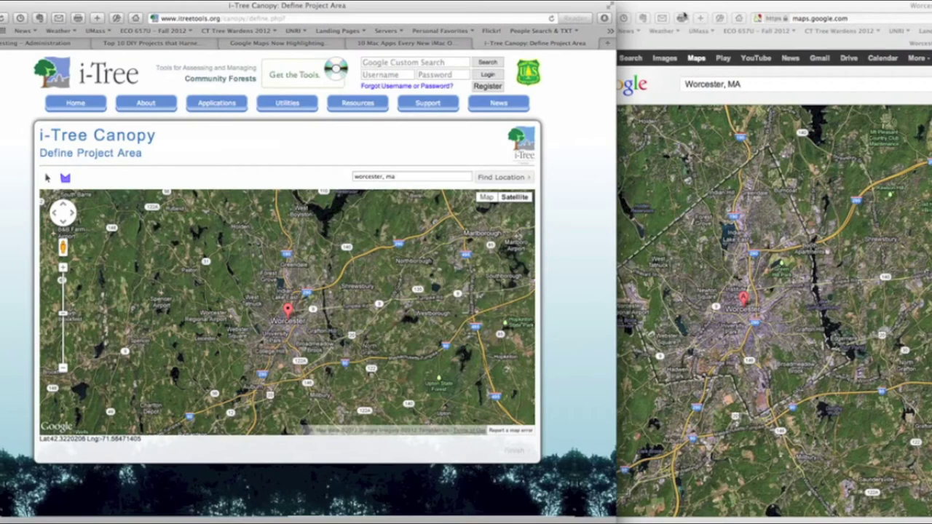
left_click_drag(682, 15, 629, 14)
left_click(855, 17)
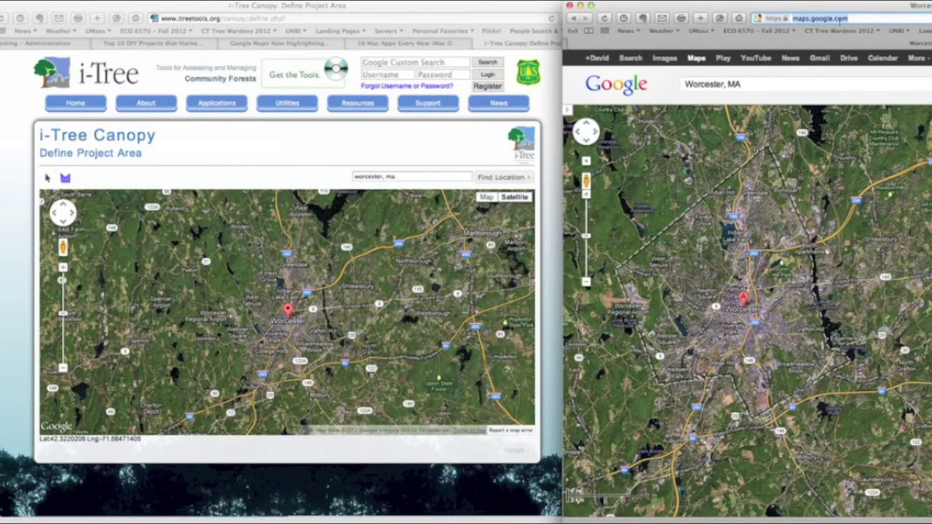
left_click(767, 83)
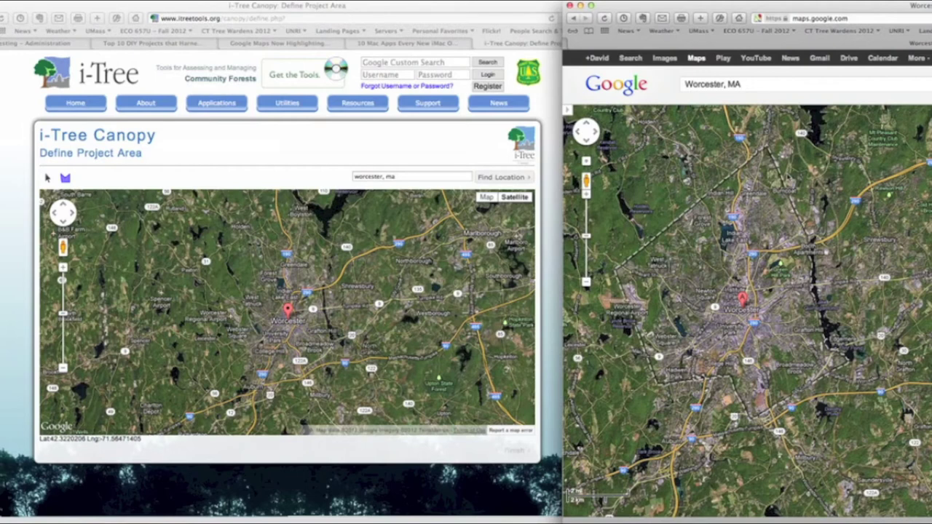
left_click(339, 228)
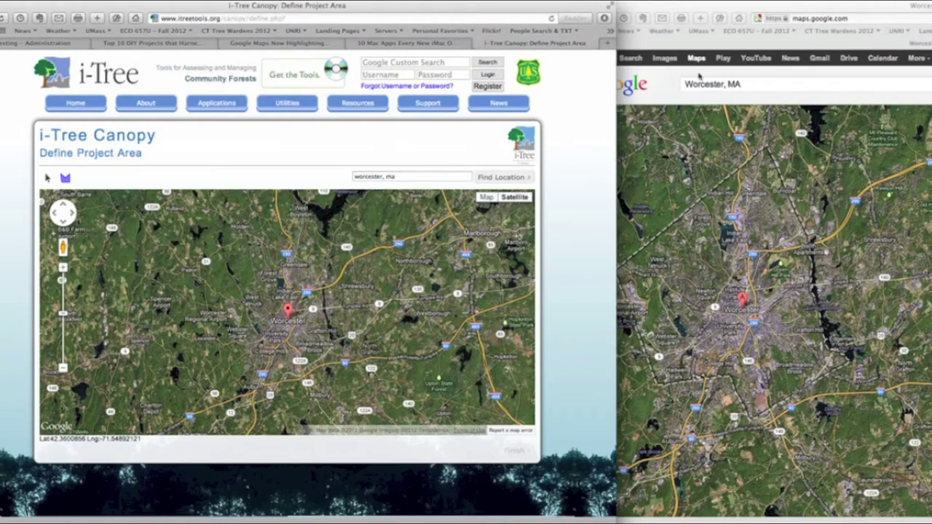
left_click(692, 46)
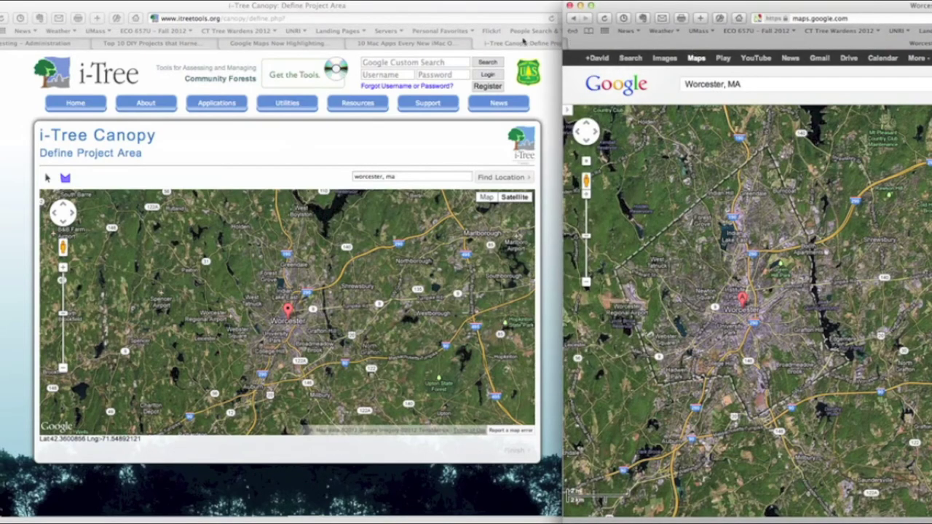
left_click(483, 16)
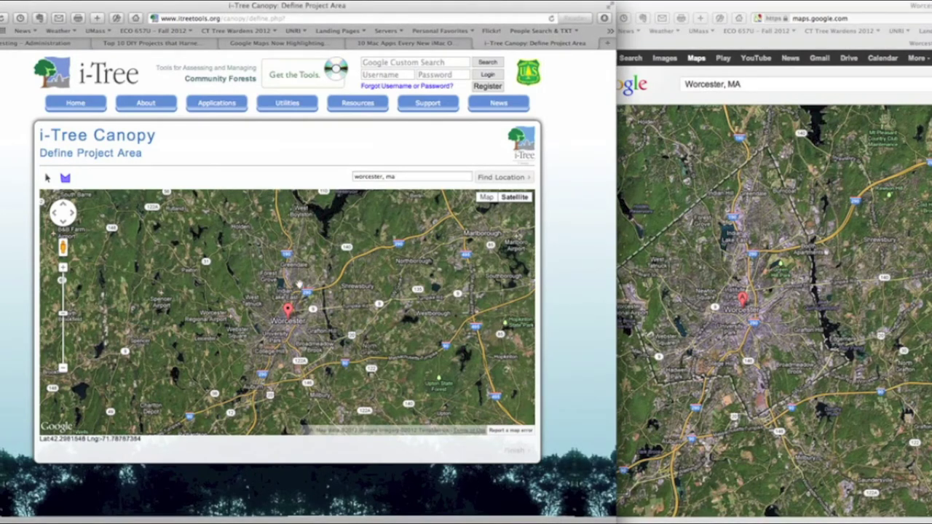
Draw a five-corner polygon around central Worcester and close it on the first vertex.
left_click(70, 180)
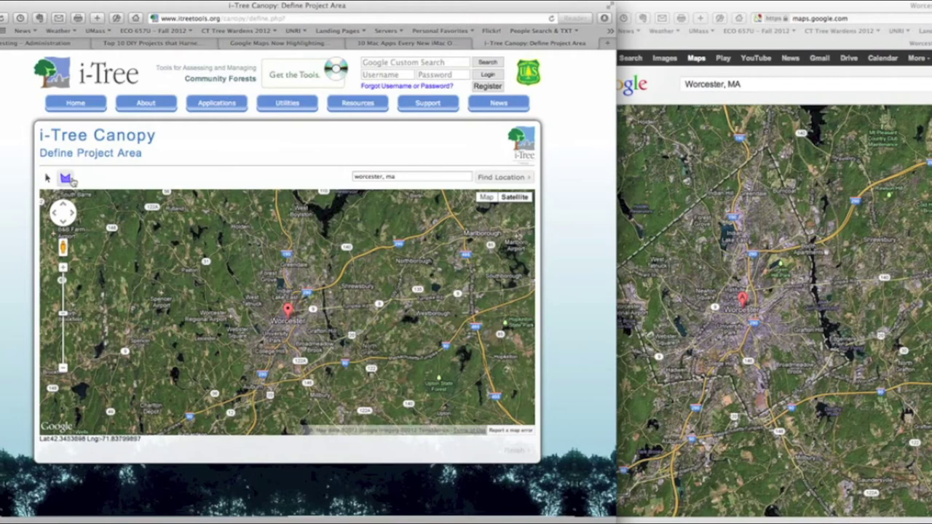
left_click(66, 180)
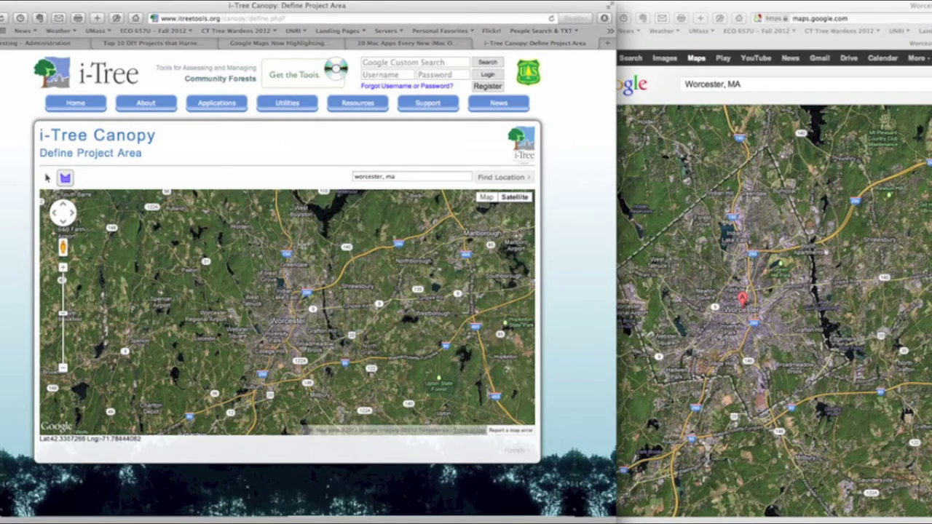
left_click(301, 244)
left_click(323, 284)
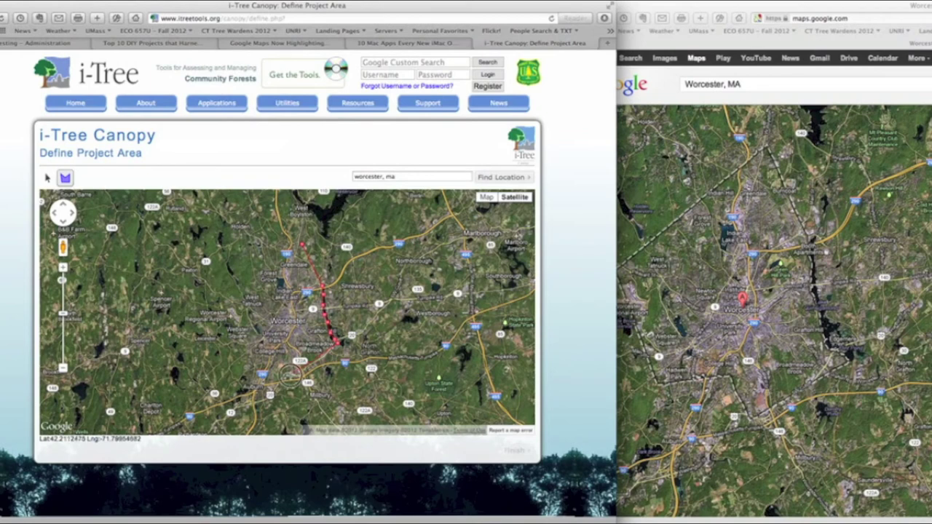
left_click(281, 364)
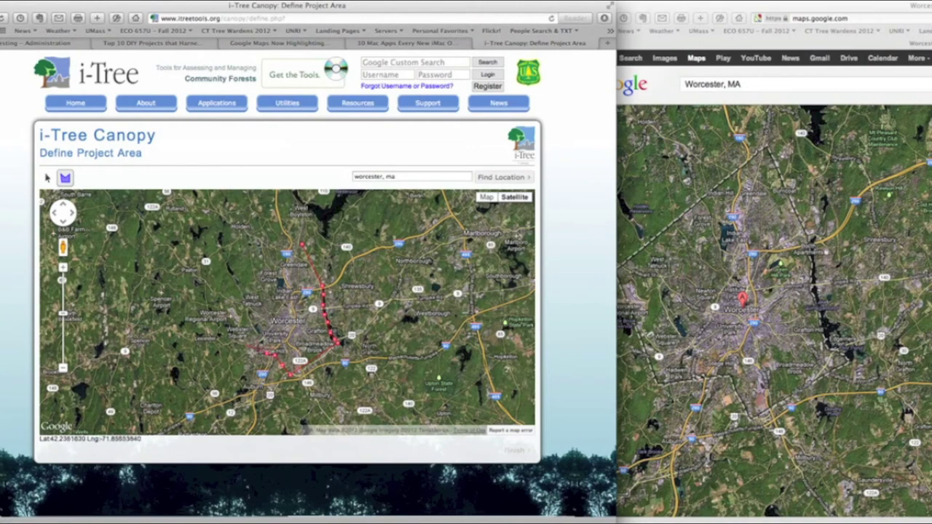
left_click(248, 367)
left_click(223, 299)
left_click(303, 246)
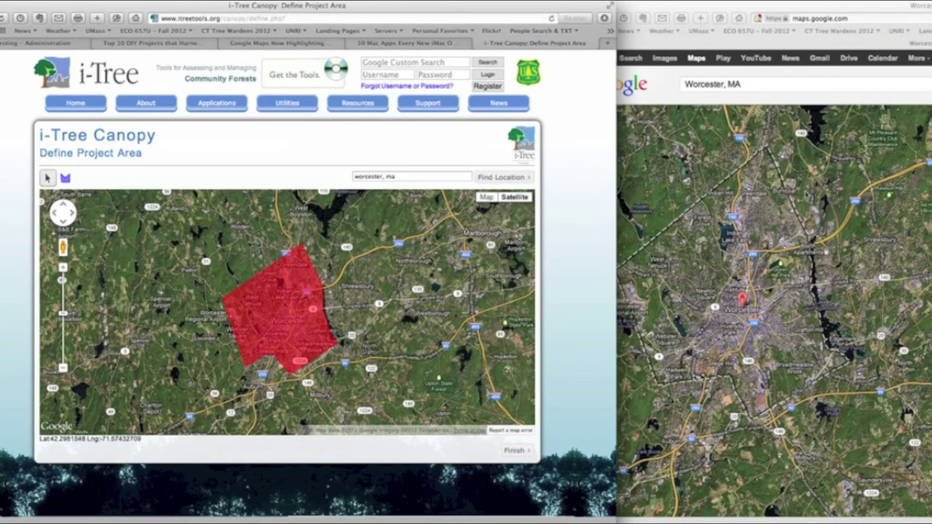
Compare the outline with Google Maps, then submit the project area as finished.
left_click(805, 193)
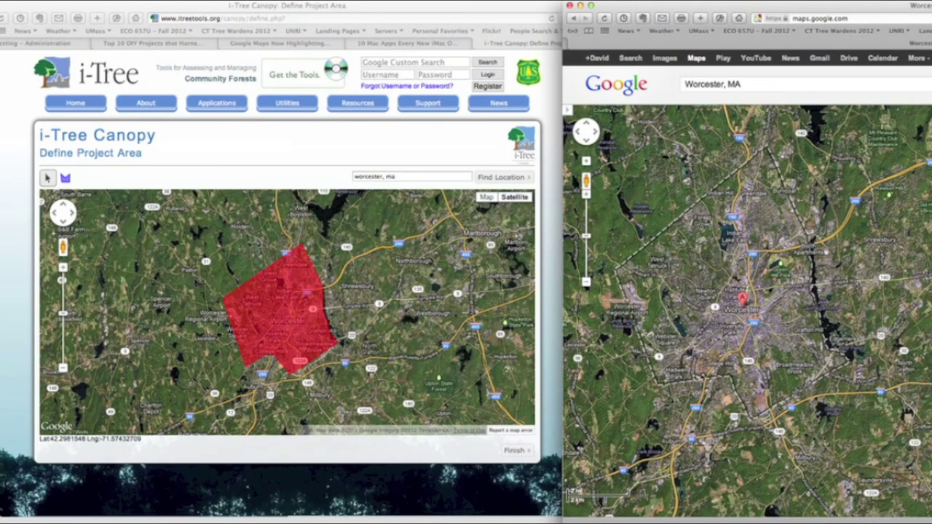
left_click(455, 329)
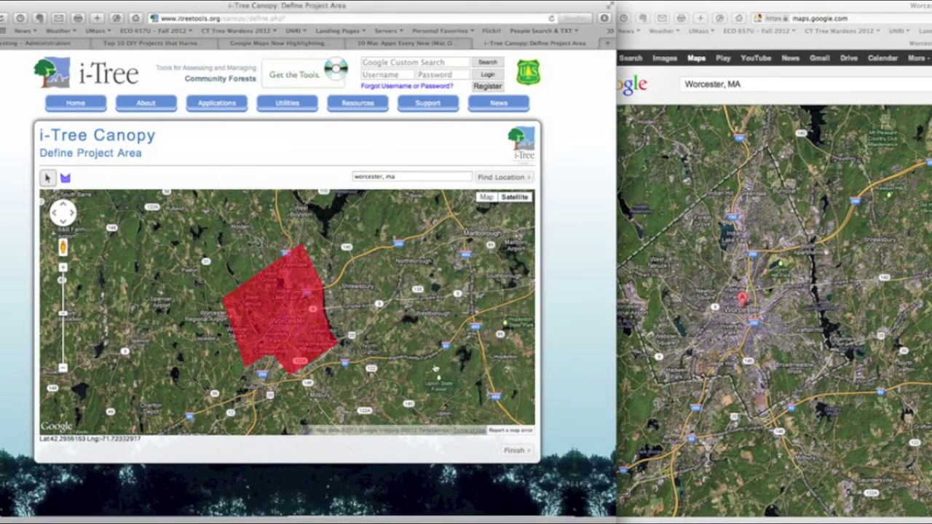
left_click(514, 450)
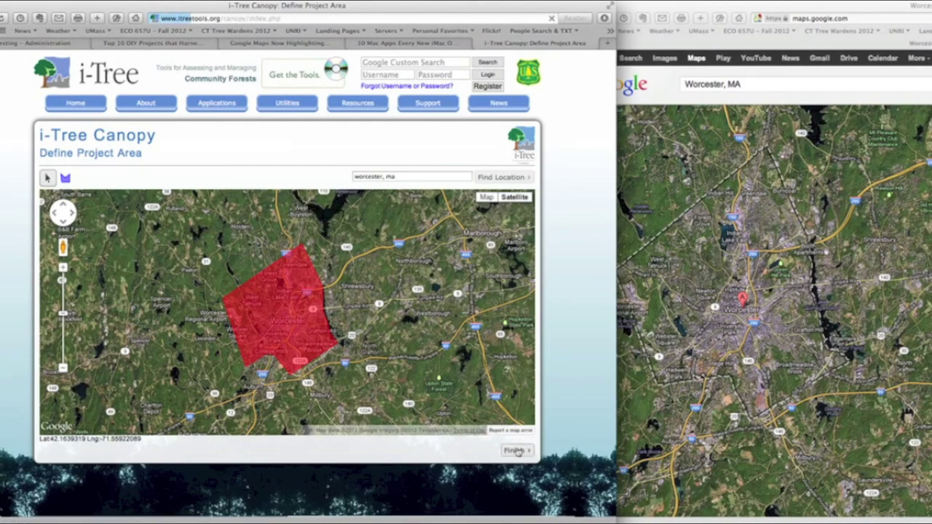